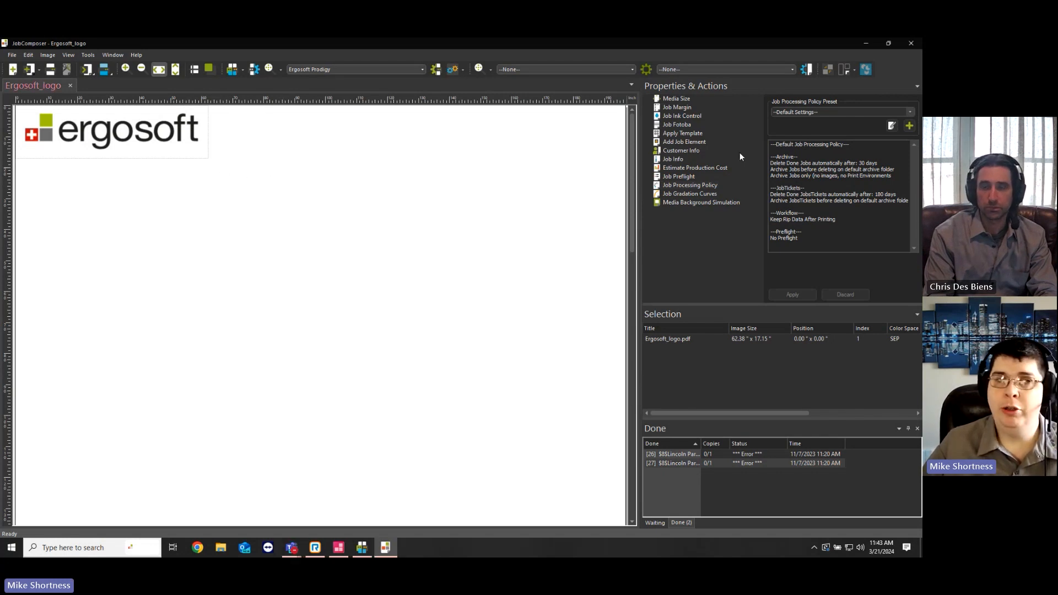
Create a new Job Processing Policy preset for the logo job based on the default settings.
click(174, 133)
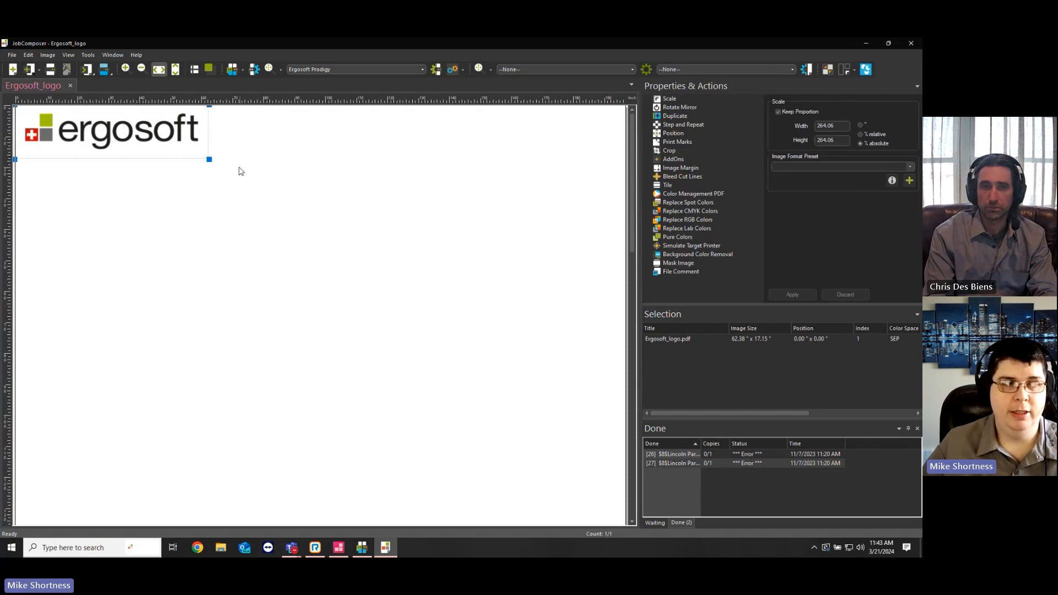
click(309, 179)
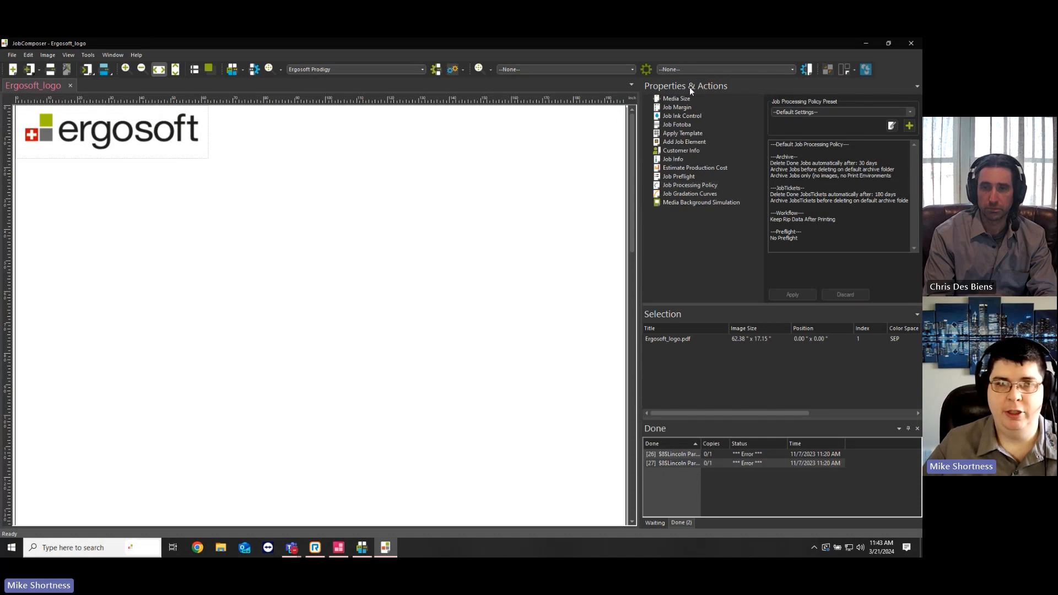
click(674, 184)
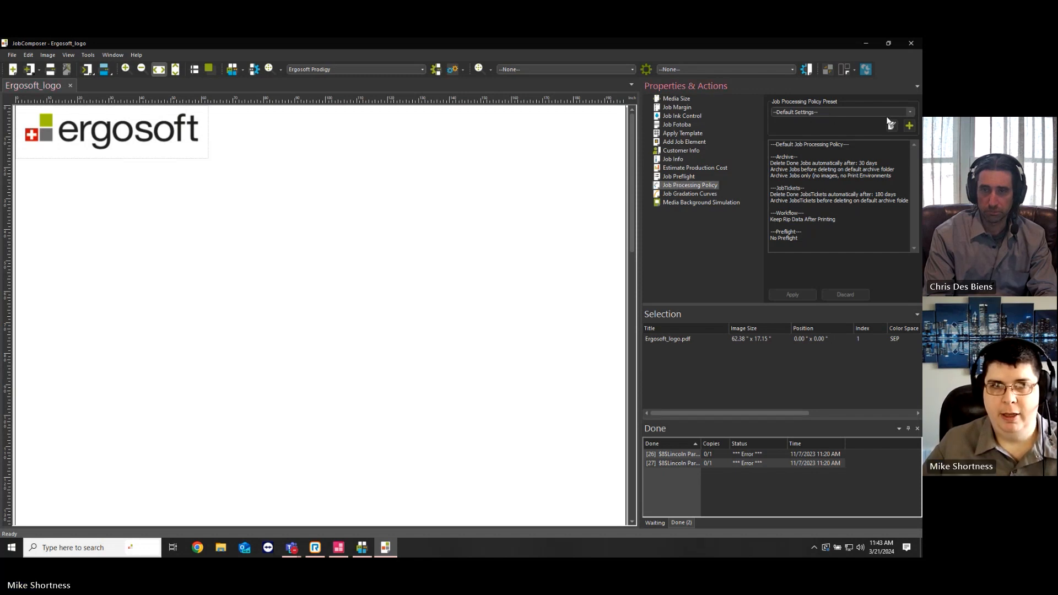
click(811, 113)
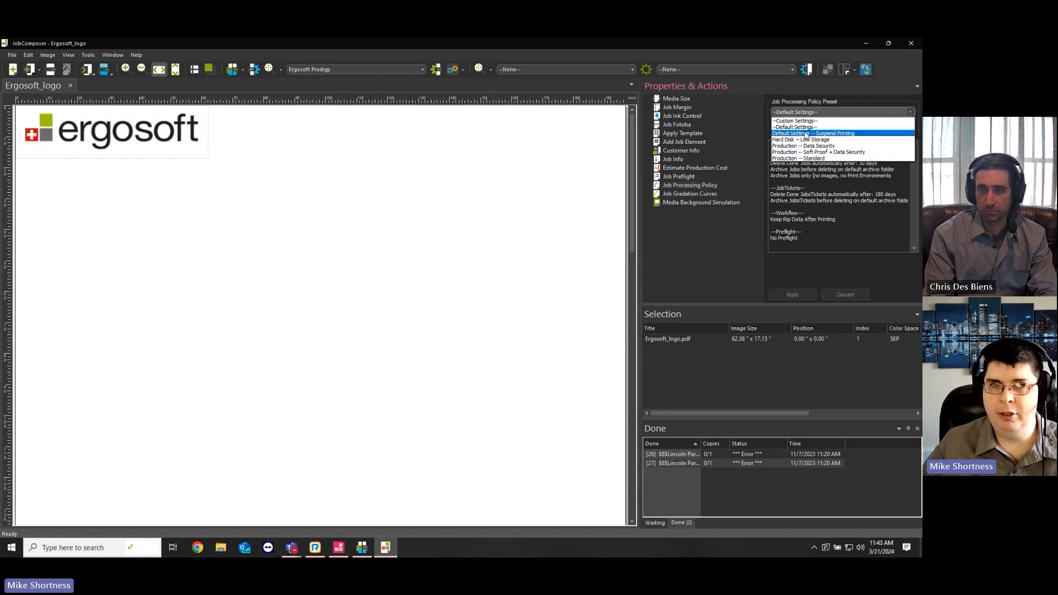
click(898, 128)
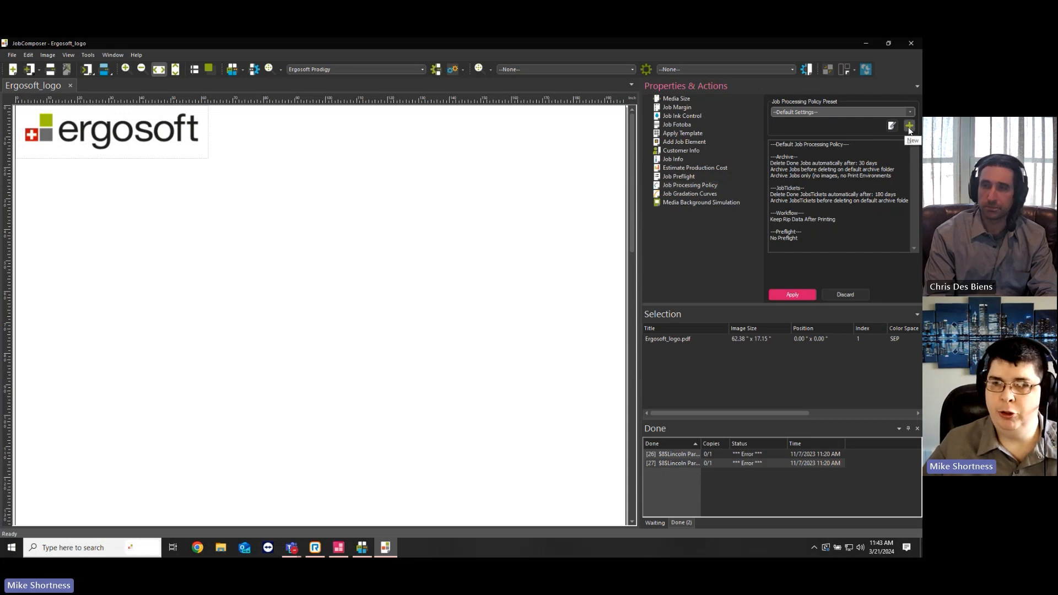
click(909, 127)
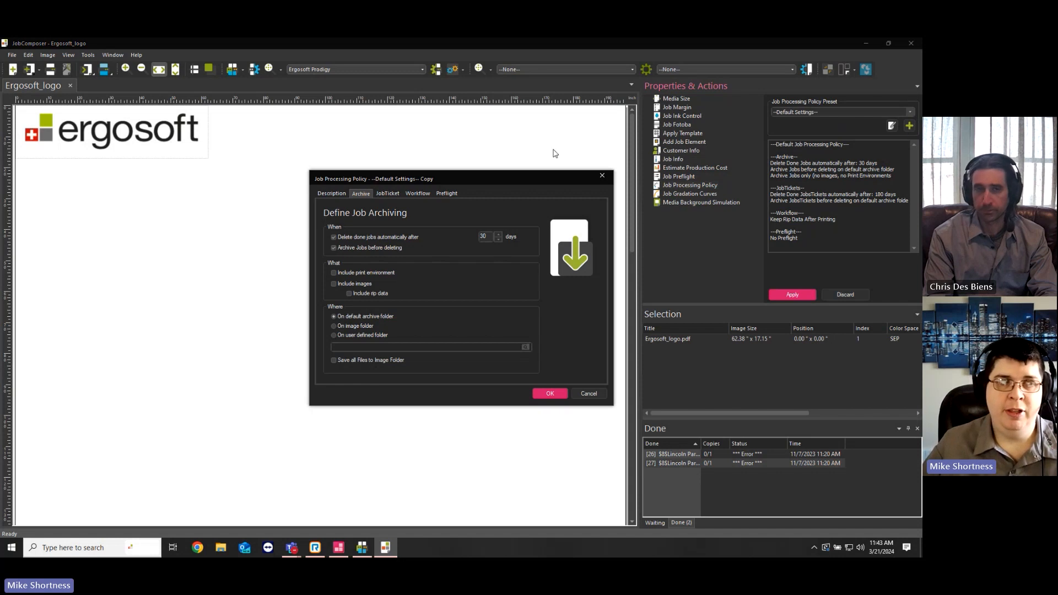
Set job archiving to delete done jobs after 15 days and include print environment and images, stored on the default archive folder.
drag(520, 183, 494, 149)
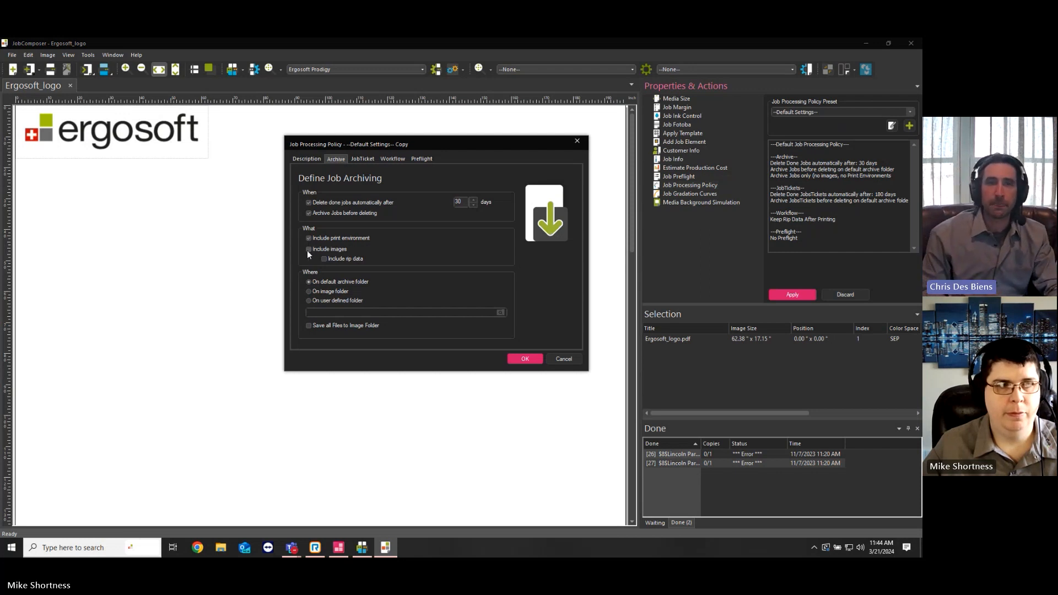
click(324, 259)
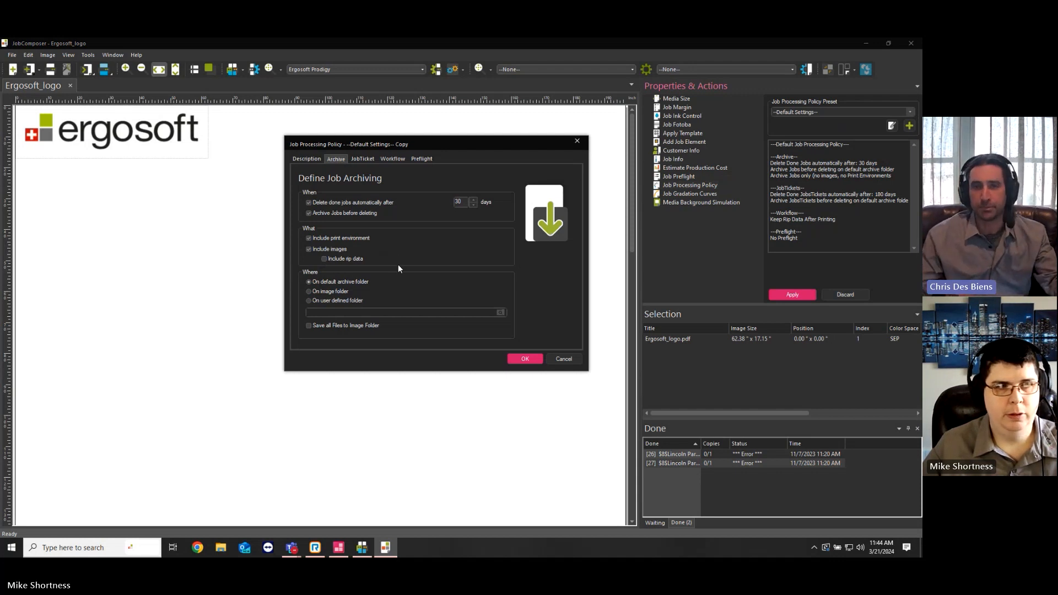
click(461, 202)
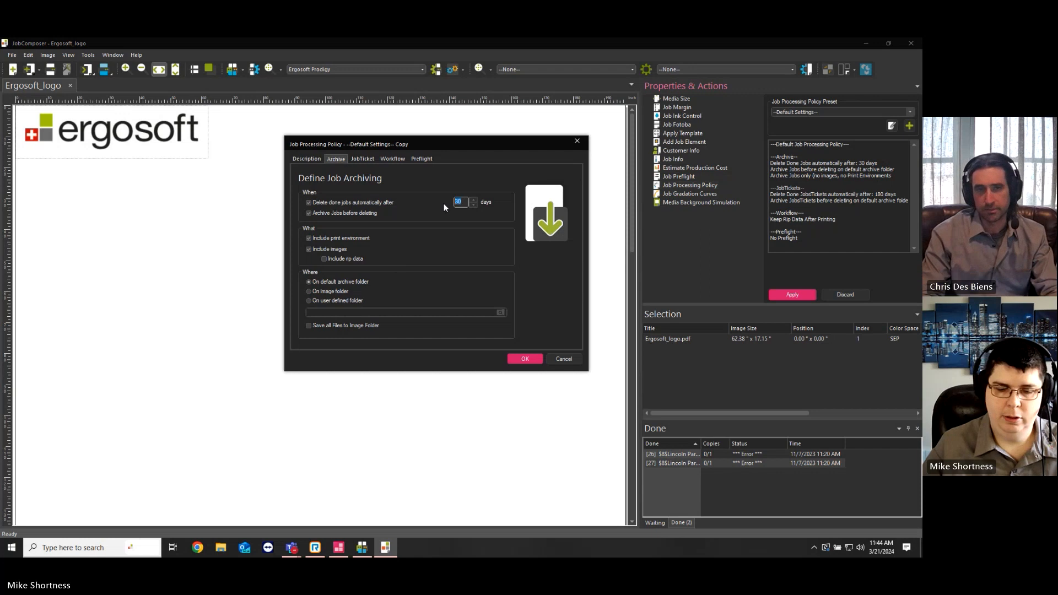
text(15)
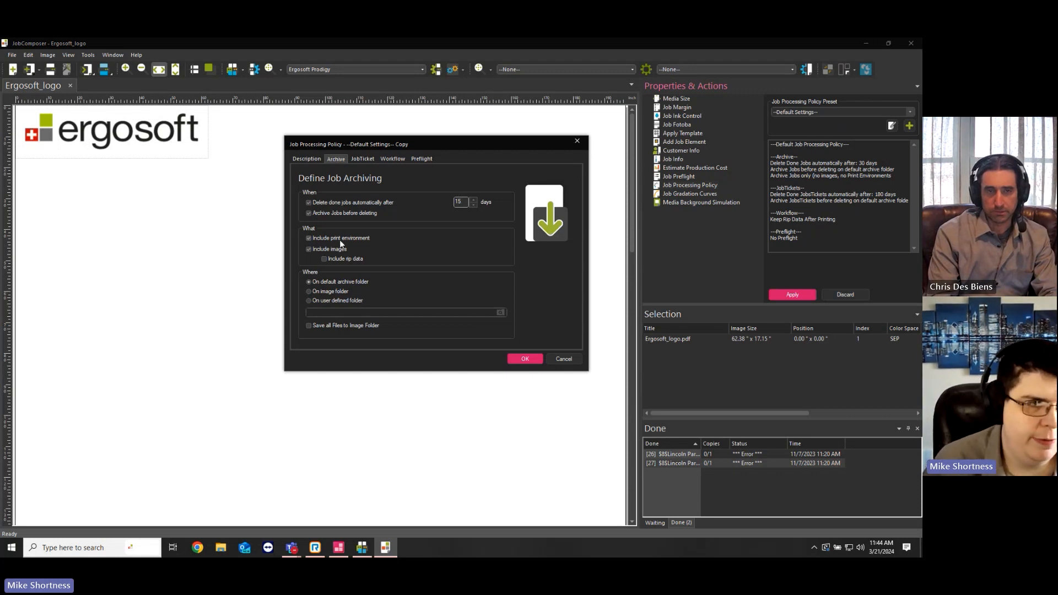
click(321, 301)
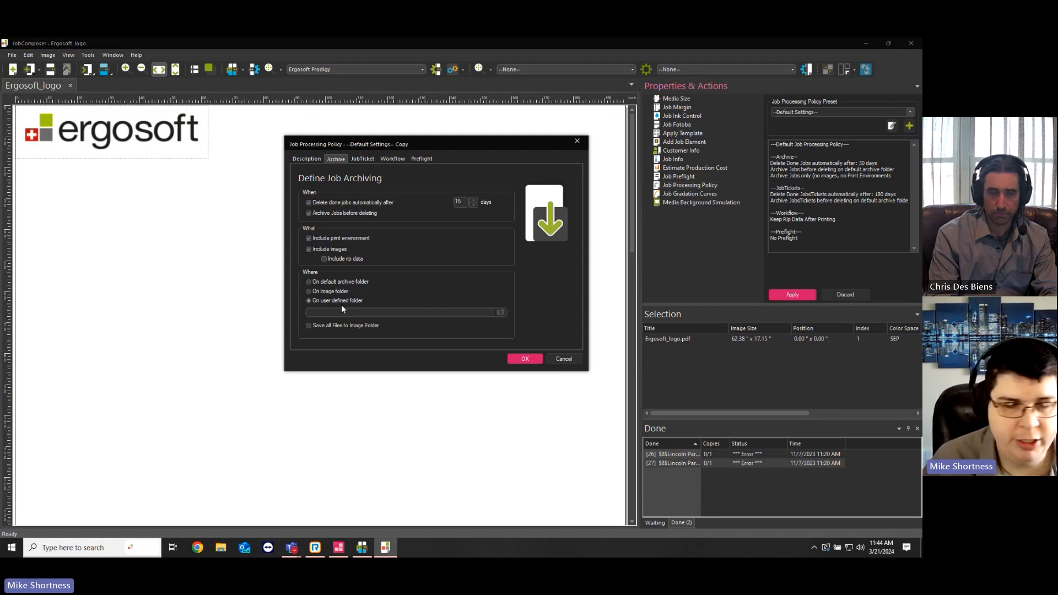
click(310, 283)
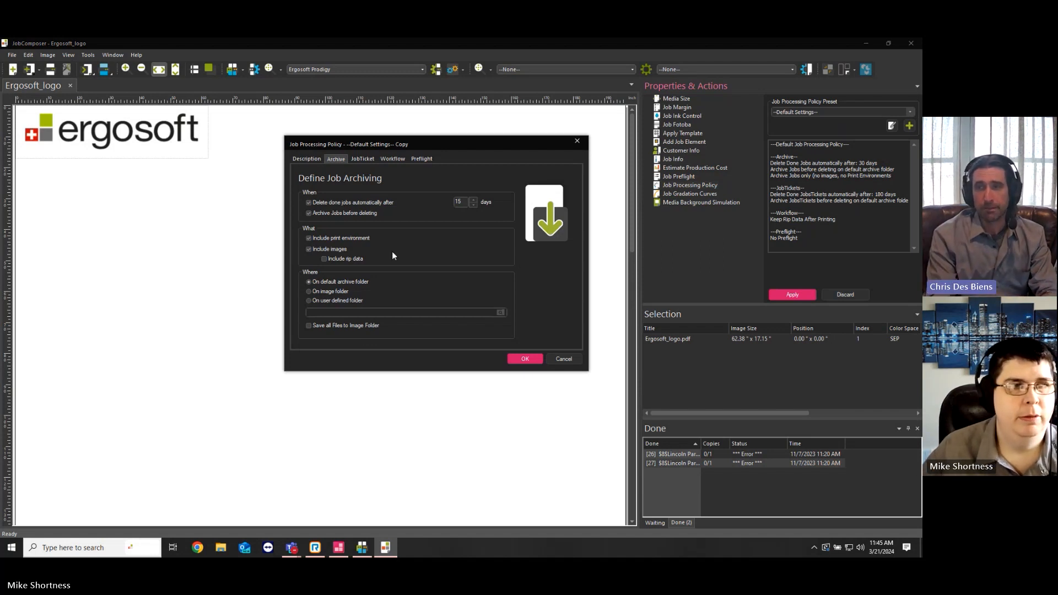
Set the policy's JobTicket archiving to delete JobTickets after 30 days.
click(362, 160)
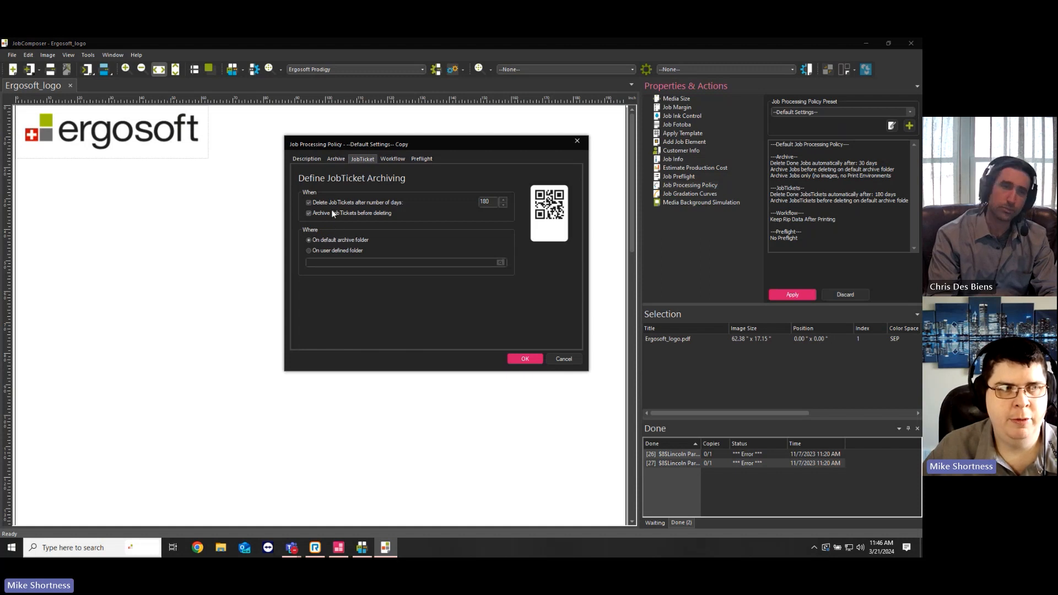
double_click(481, 202)
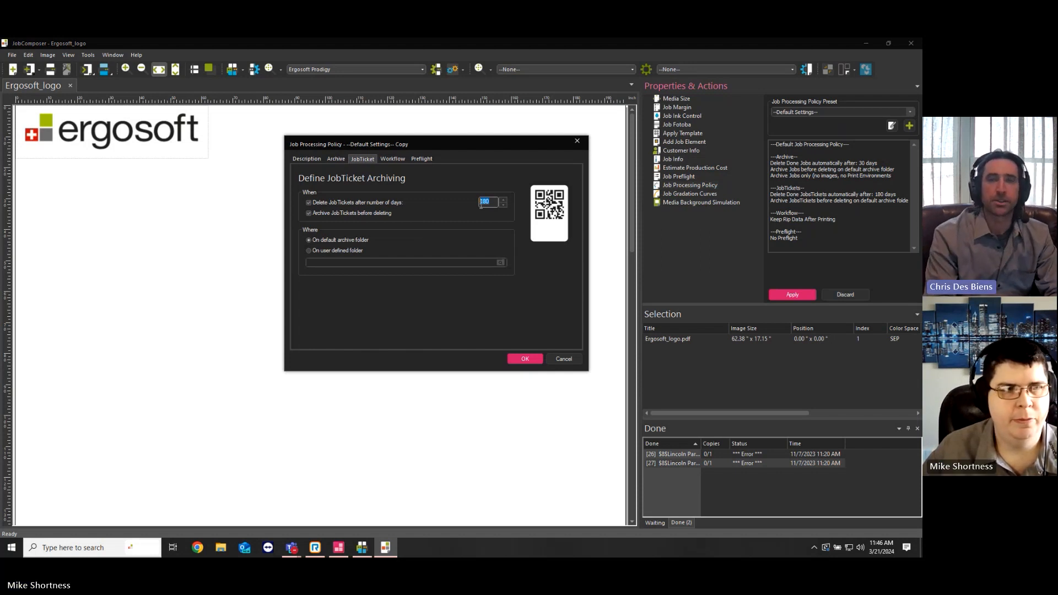
text(30)
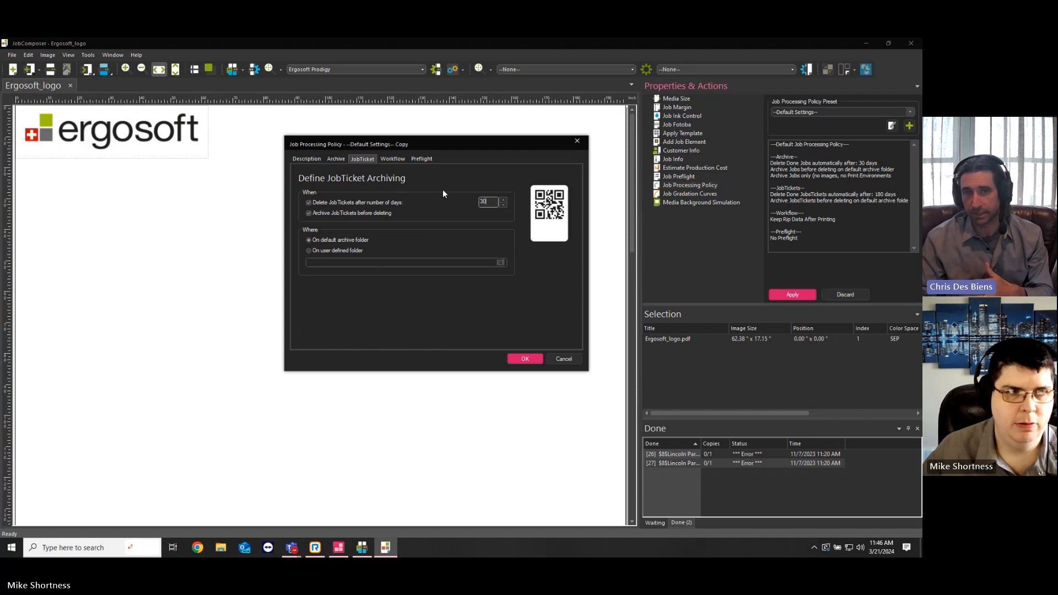
Configure the print workflow: Keep Rip Data off, Suspend Printing and Don't Suspend RIP after Preflight on, 20 copies, Repeat Print With Gap.
click(392, 160)
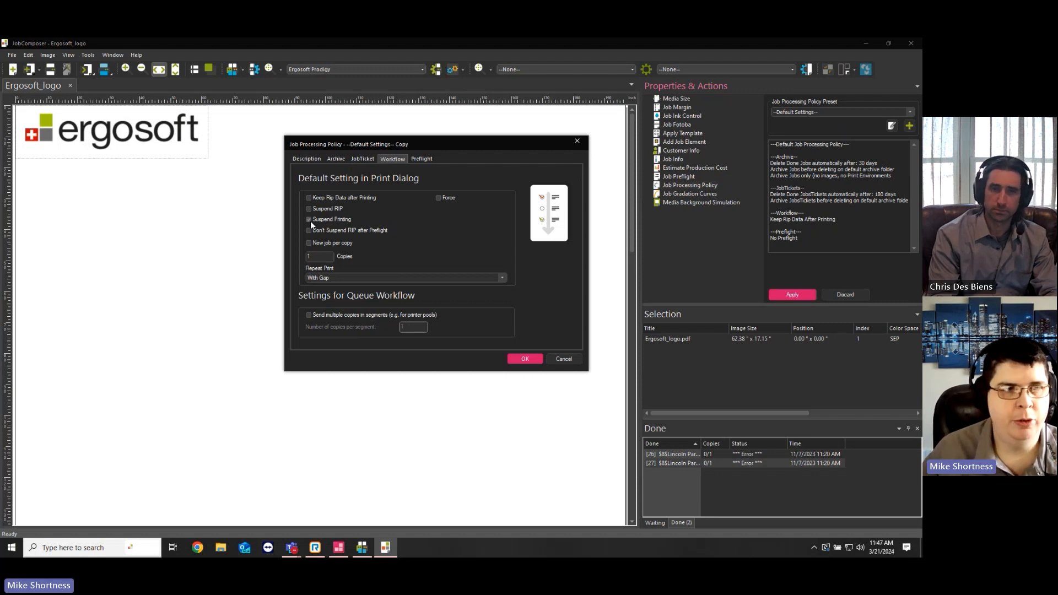
click(309, 230)
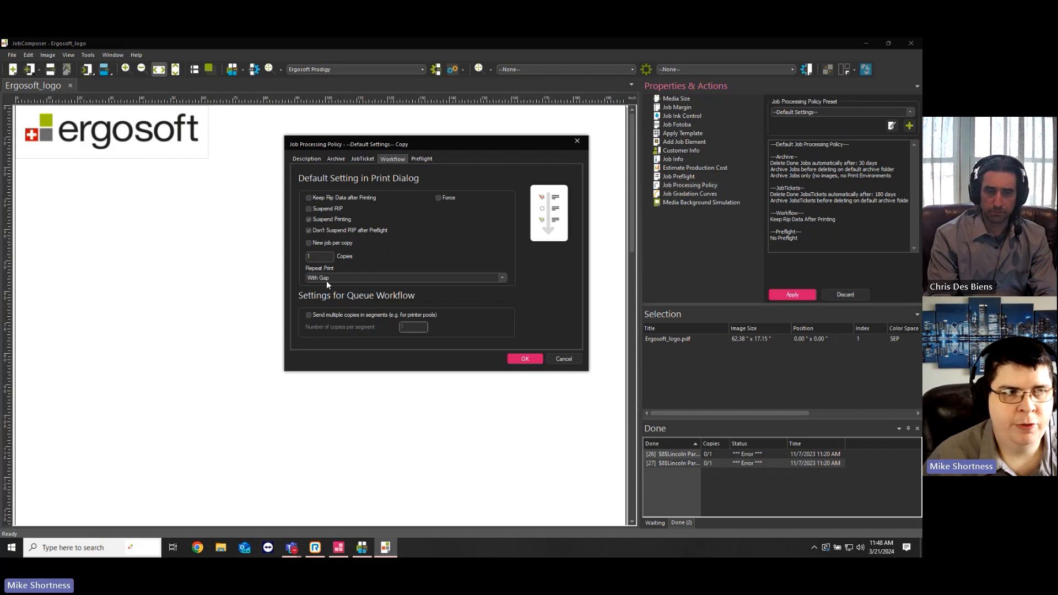
double_click(322, 256)
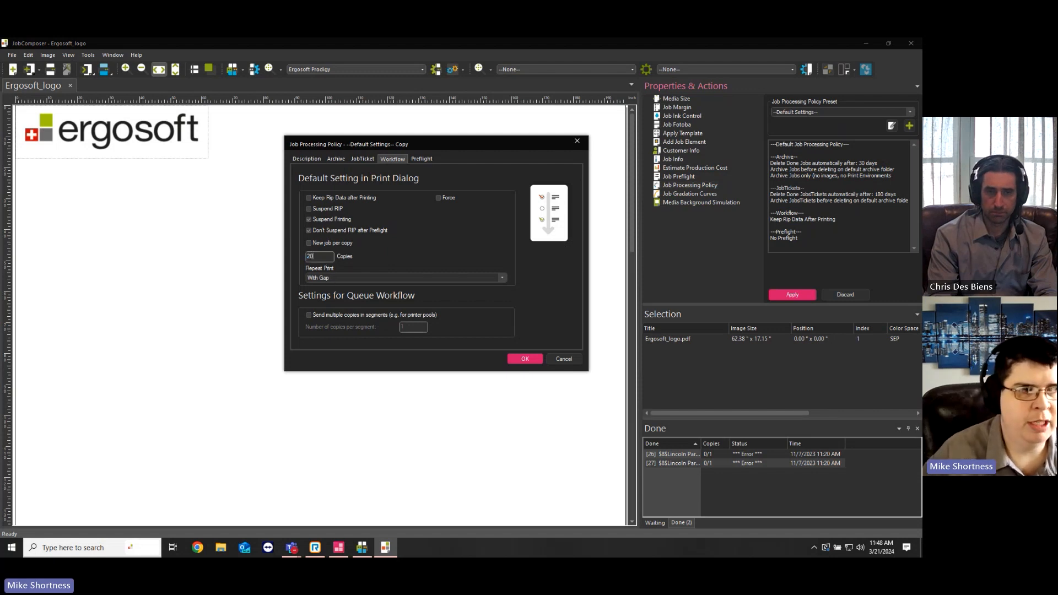
click(351, 279)
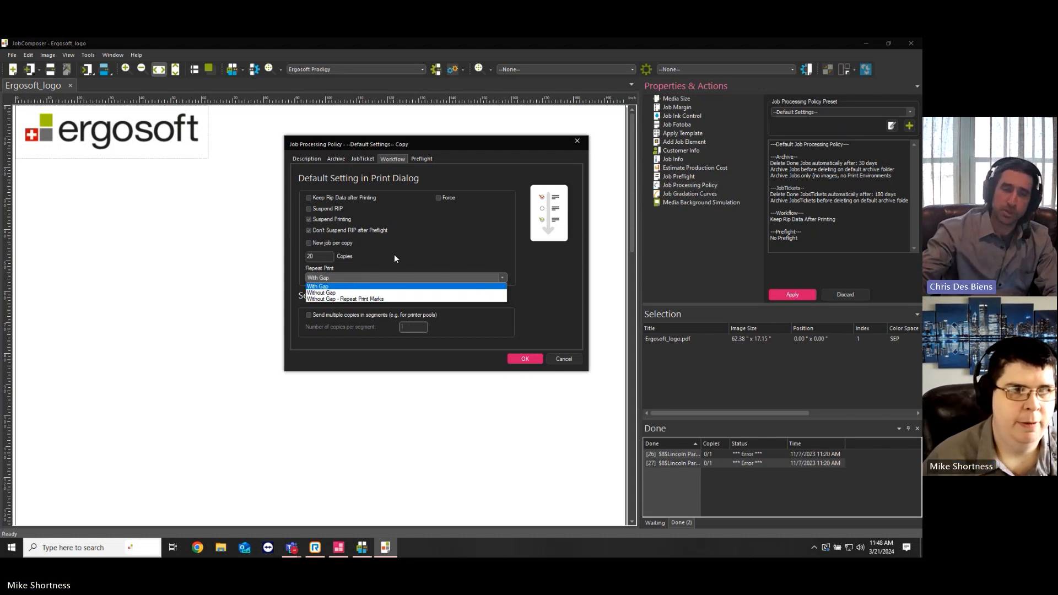
click(405, 287)
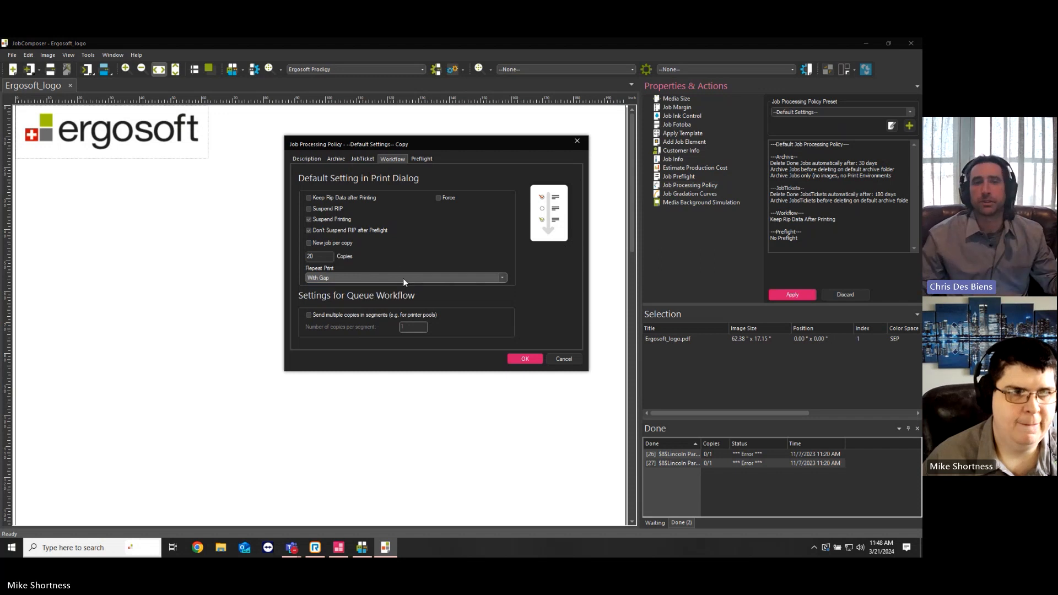
click(403, 278)
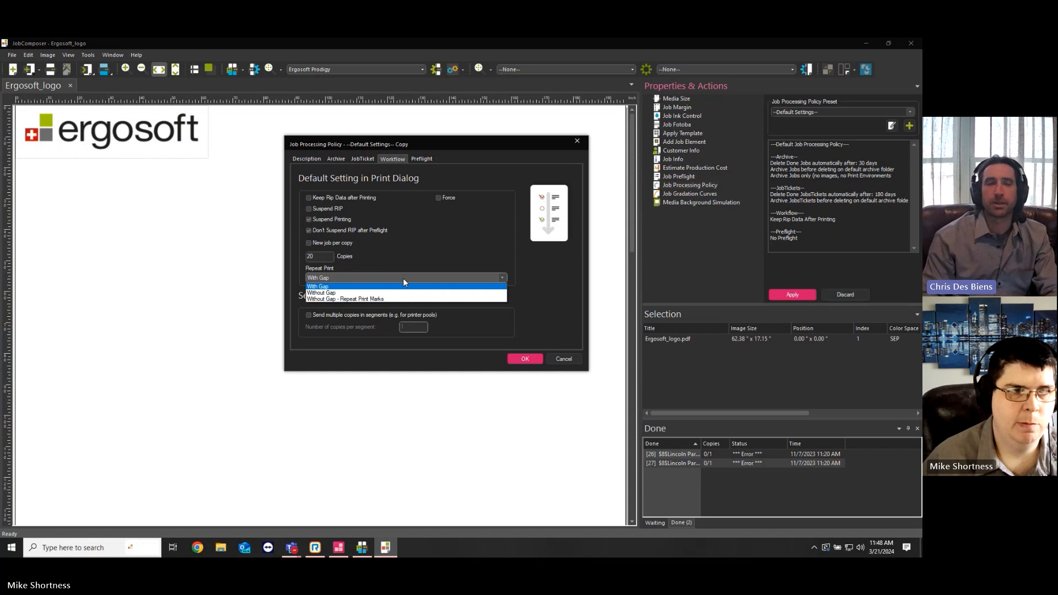
click(403, 279)
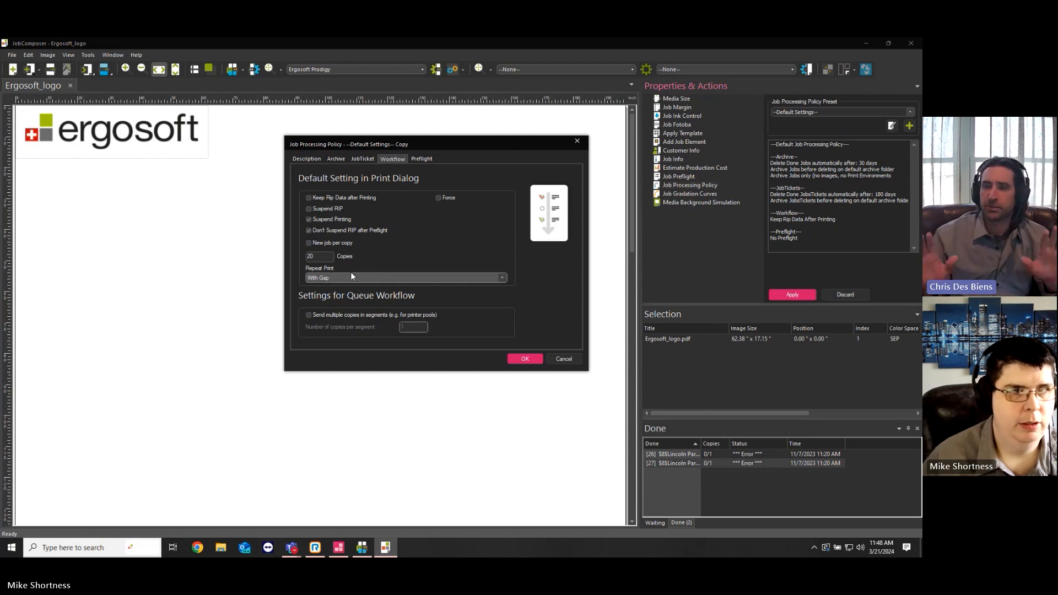
Activate preflight for the policy and keep its mode at RGB Html.
click(419, 159)
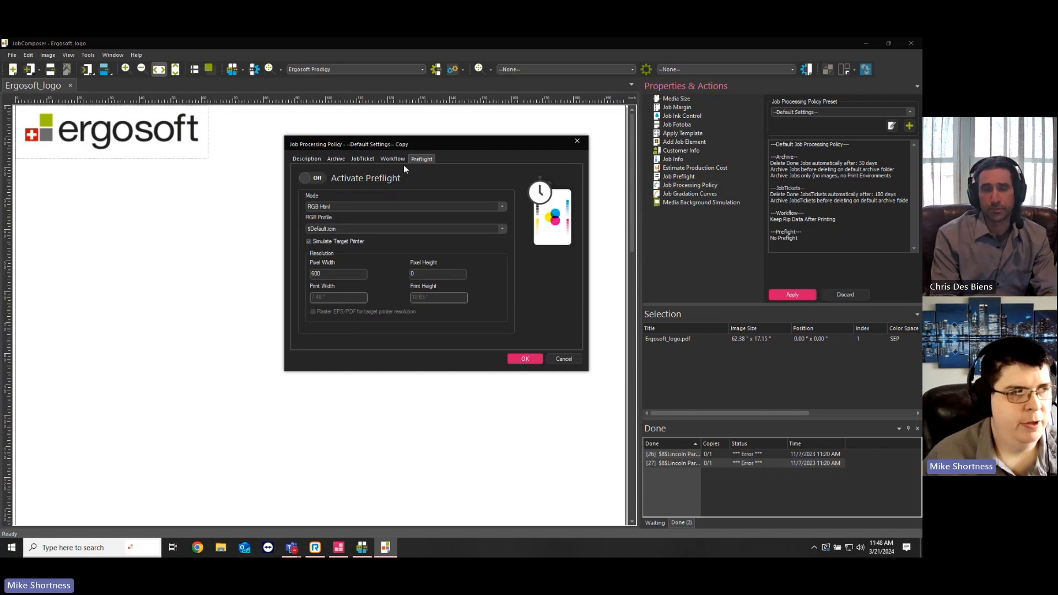
click(312, 180)
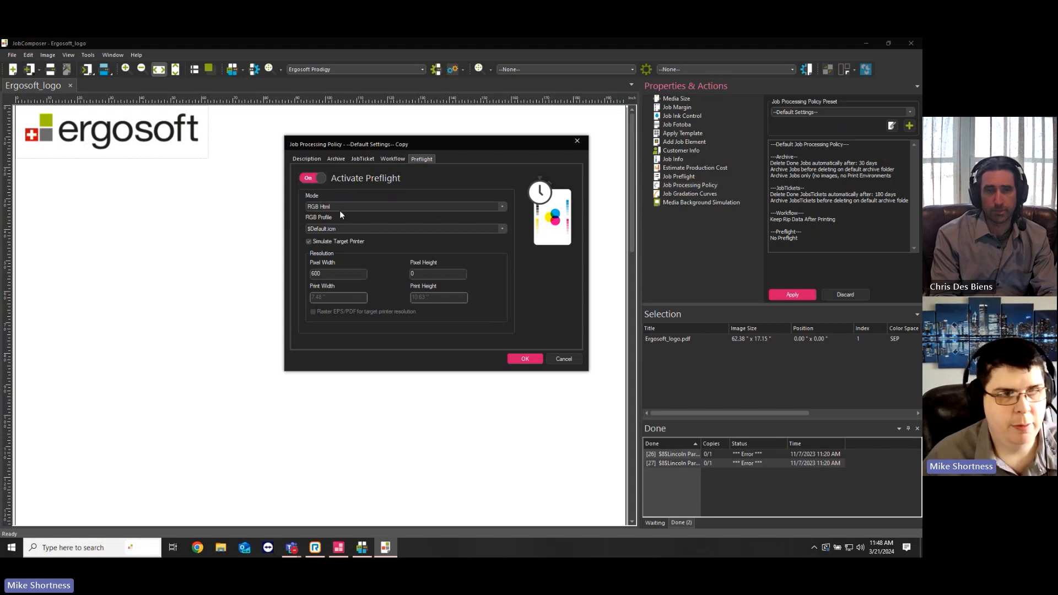
click(341, 209)
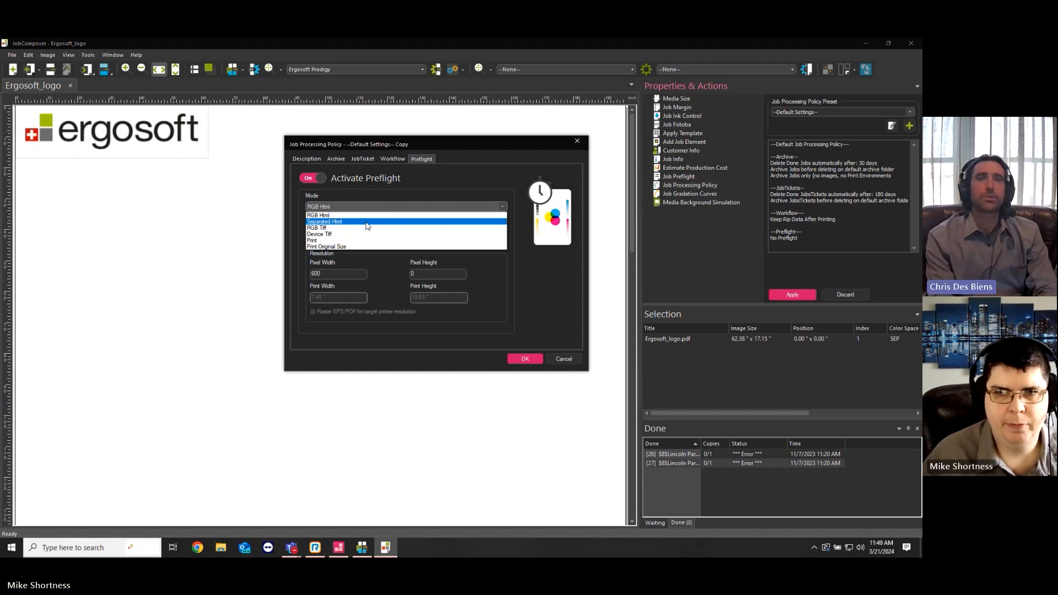
click(364, 216)
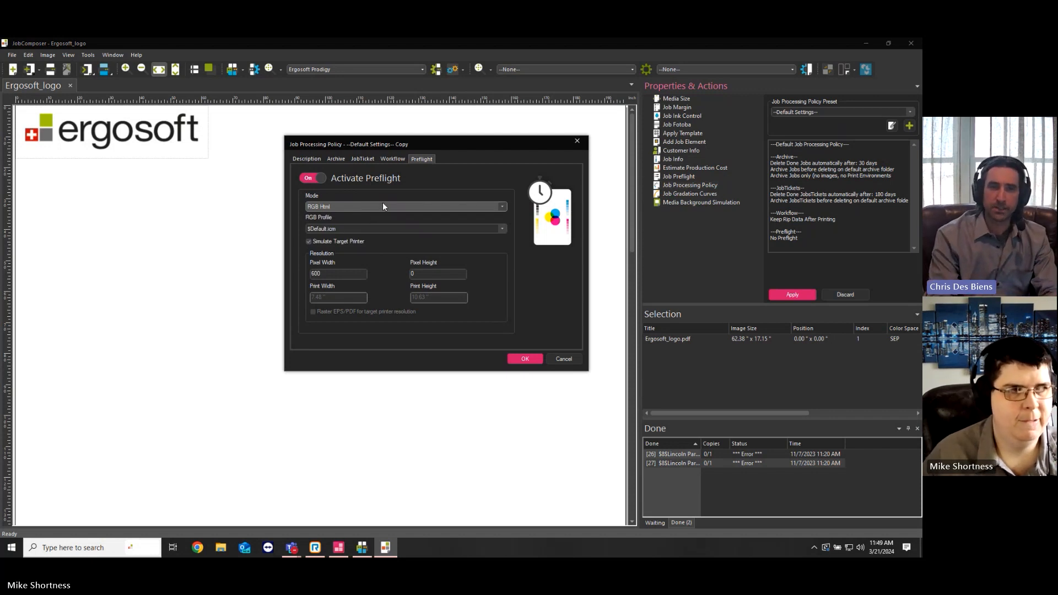
Review the new policy's workflow, JobTicket and archive settings and its inherited description text.
click(389, 160)
click(361, 159)
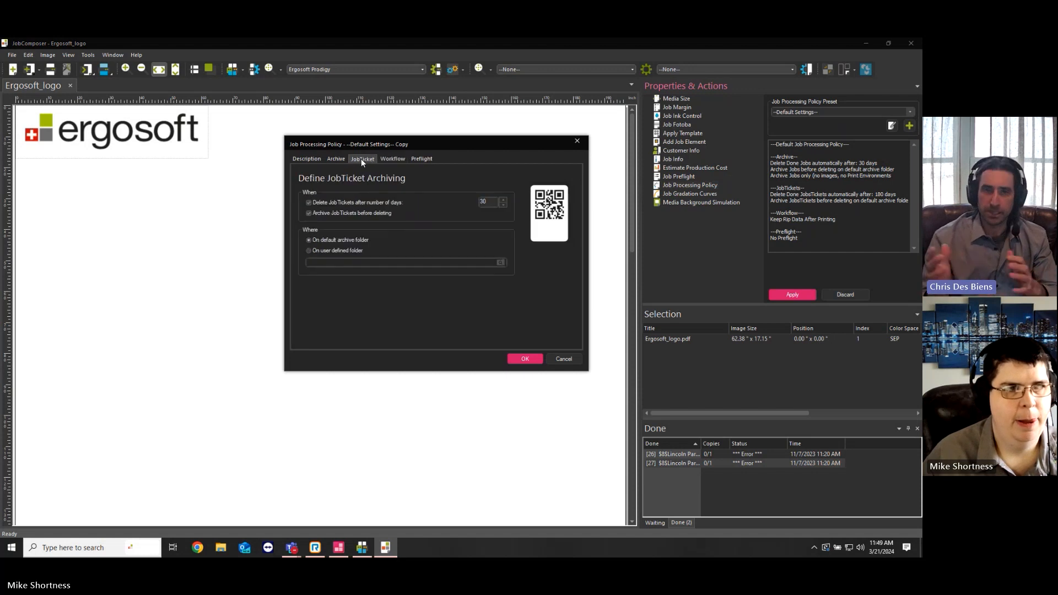
click(337, 160)
click(312, 159)
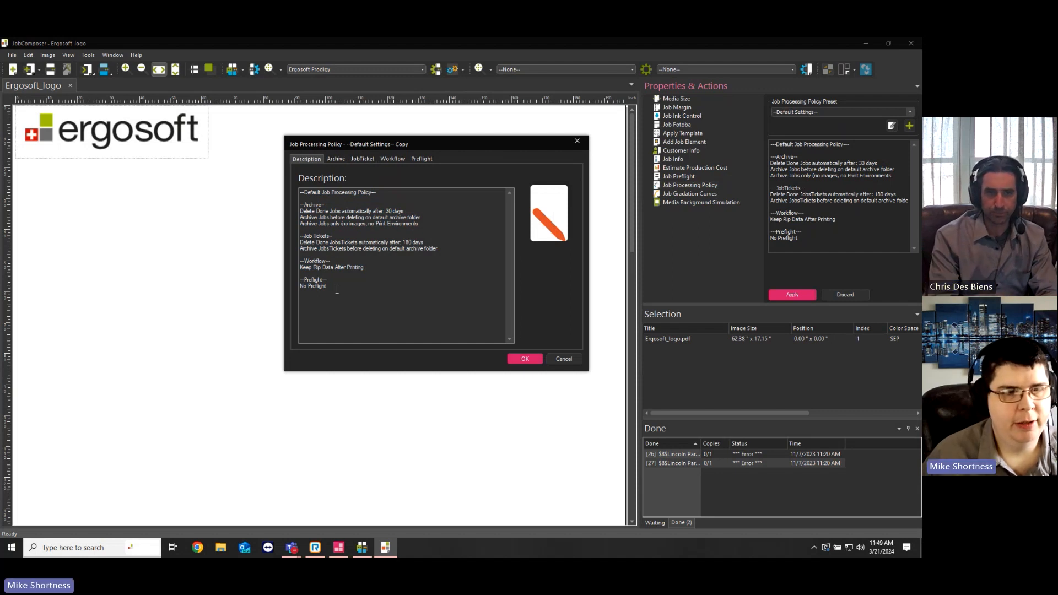
drag(337, 290, 278, 178)
click(301, 211)
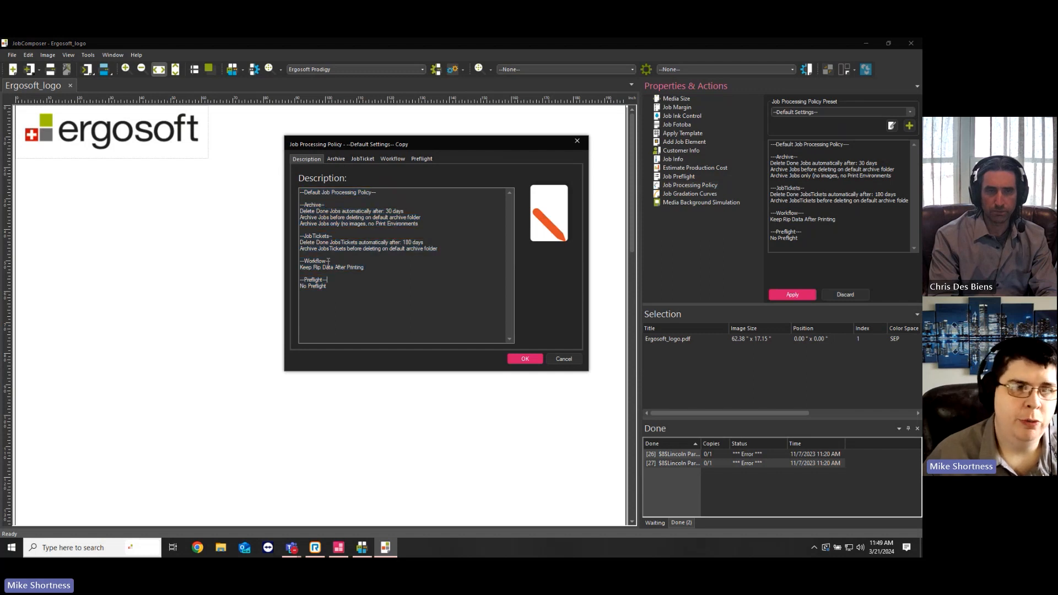
drag(301, 211, 406, 212)
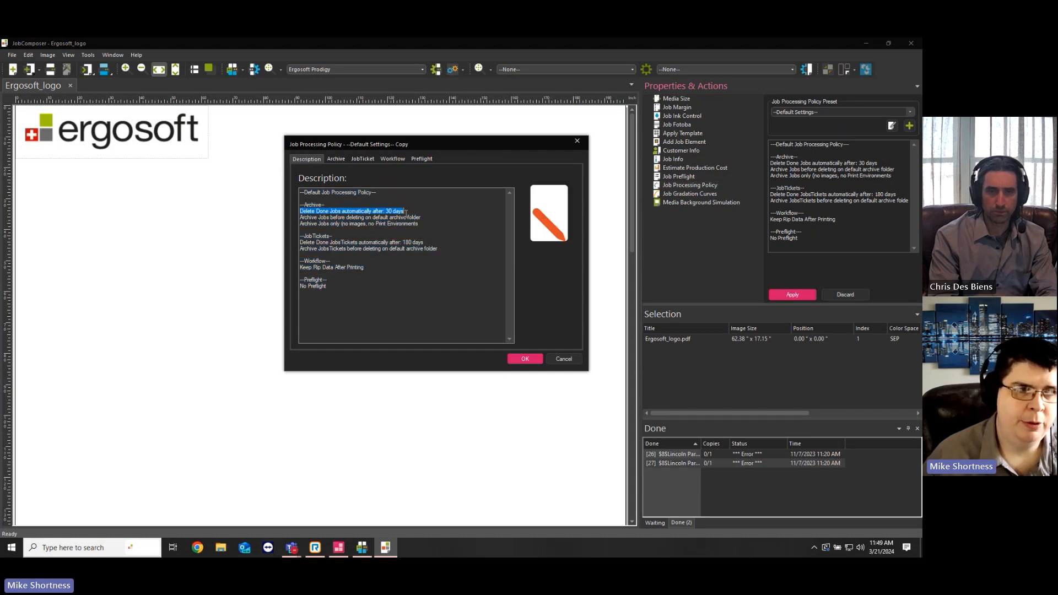
Replace the policy's whole description with three lines: "Delete Rip Data", "20 Copies with Gap" and "Preflight".
key(ctrl+a)
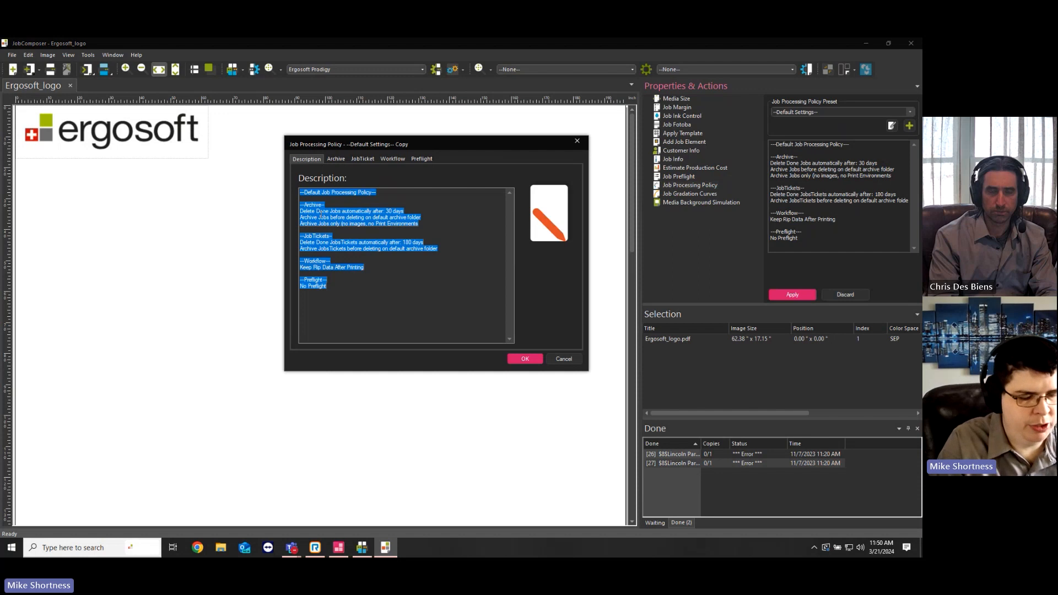
text(Delete)
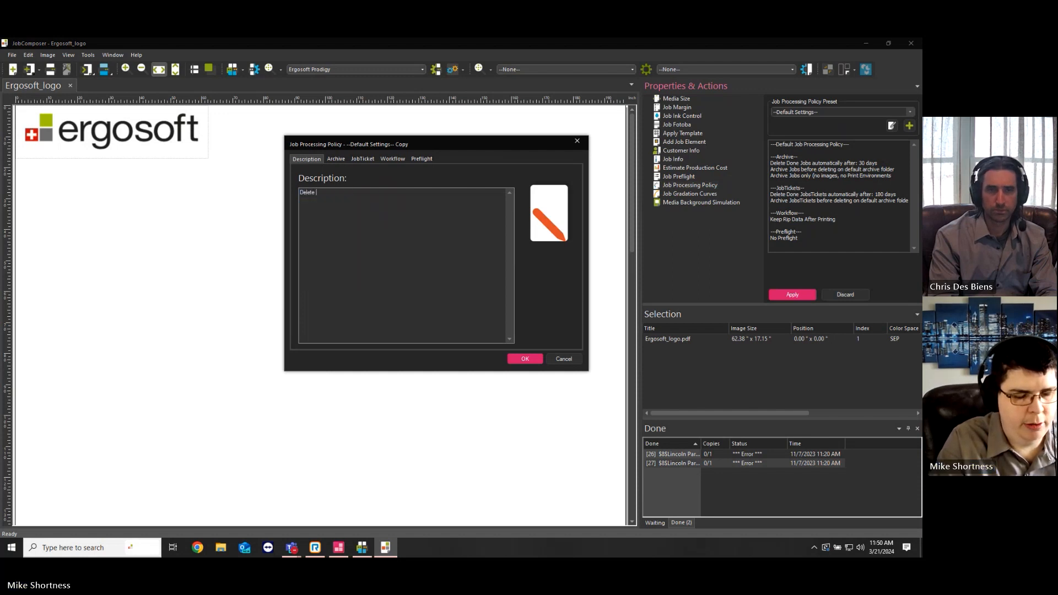
text( Rip Data)
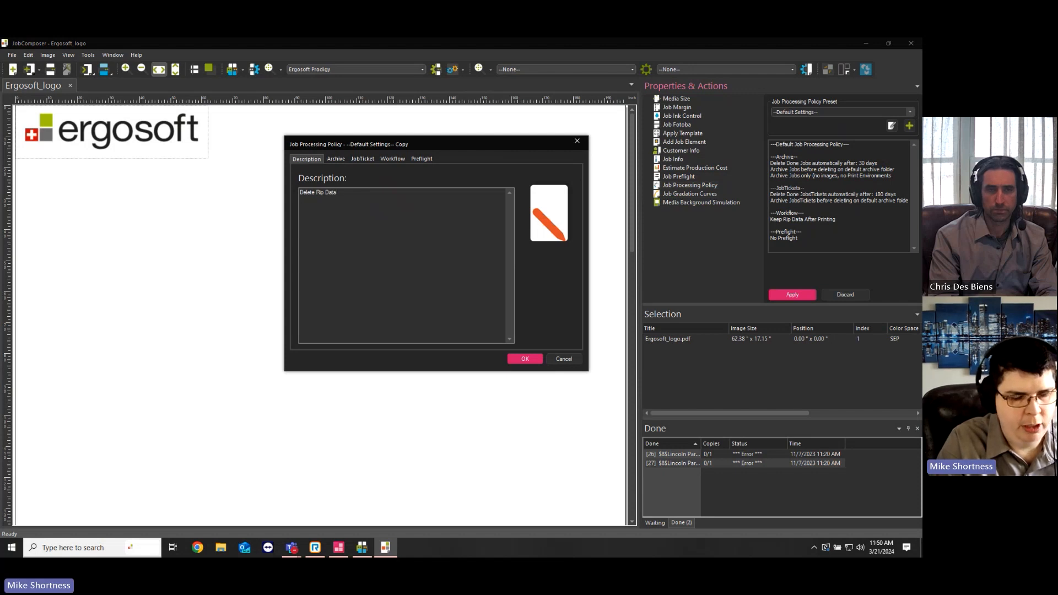
key(Return)
text(20 Co)
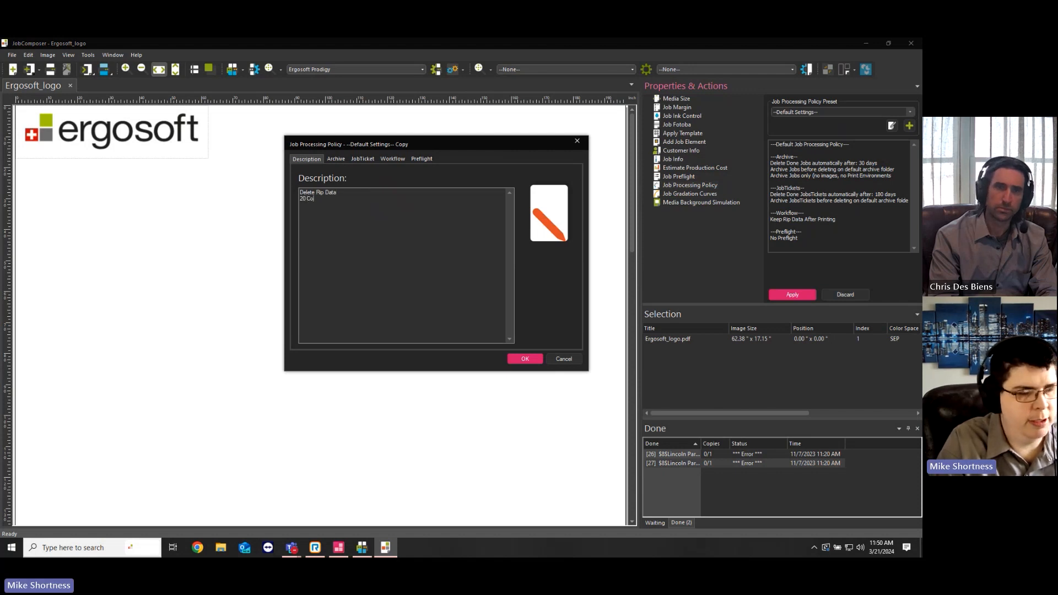
text(pies with Gap)
key(Return)
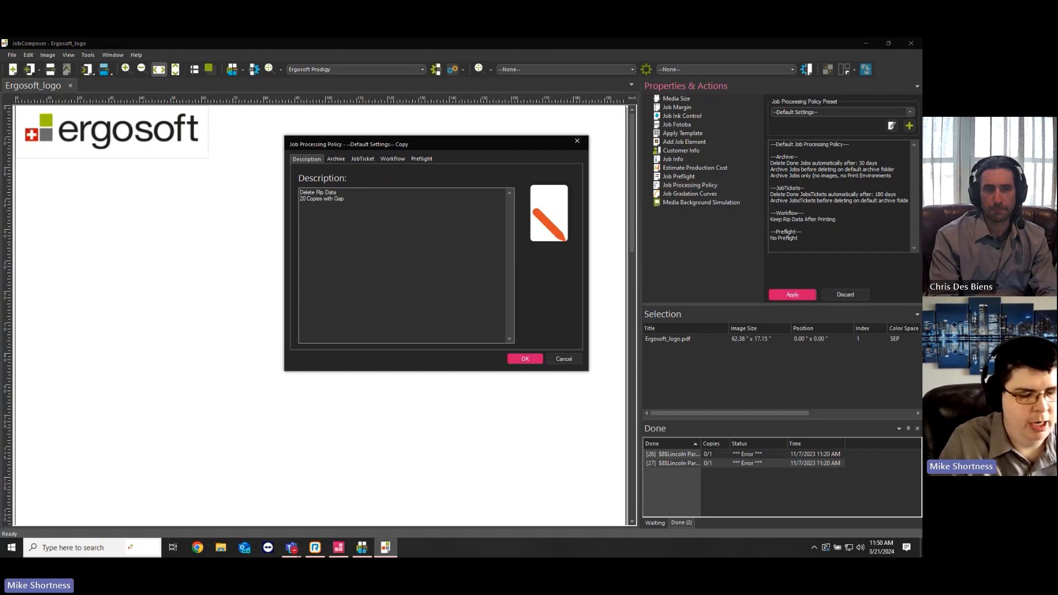
text(Preflight)
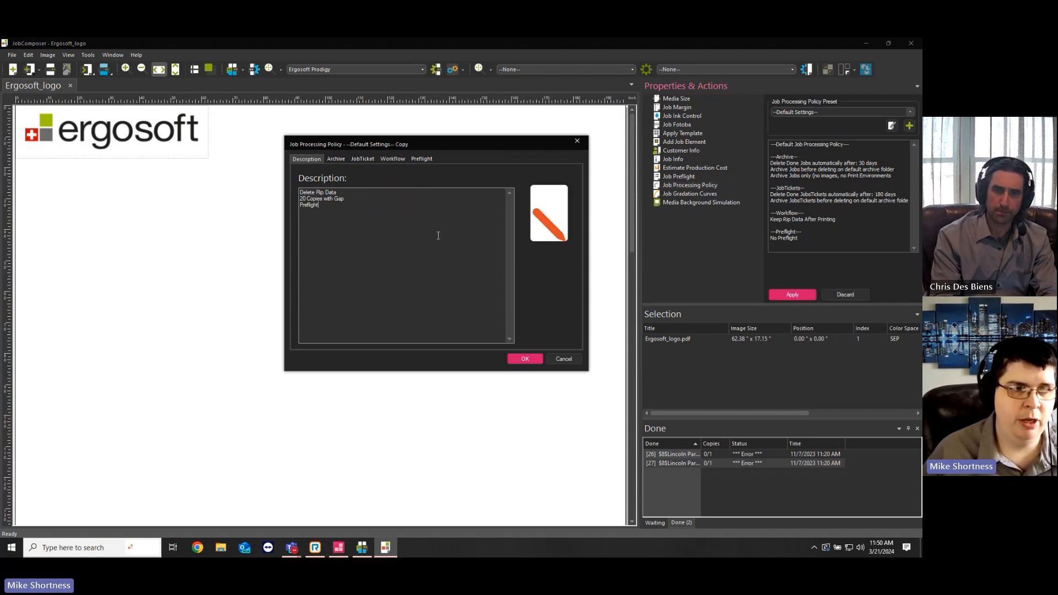
Save the policy settings as a new preset named "Delete Rip Data 20copies Preflight".
click(523, 358)
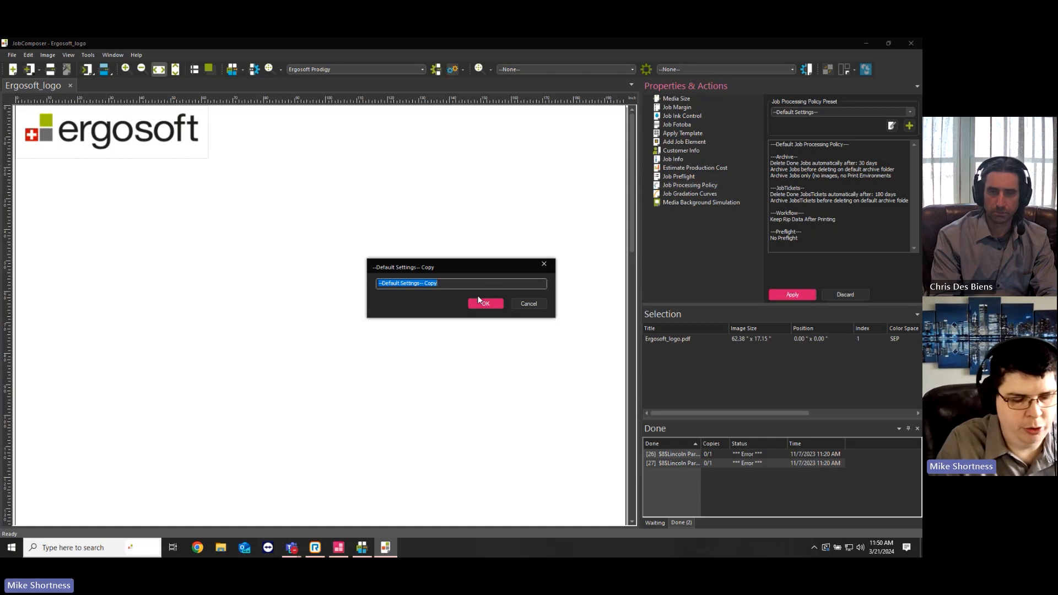
text(Delete R)
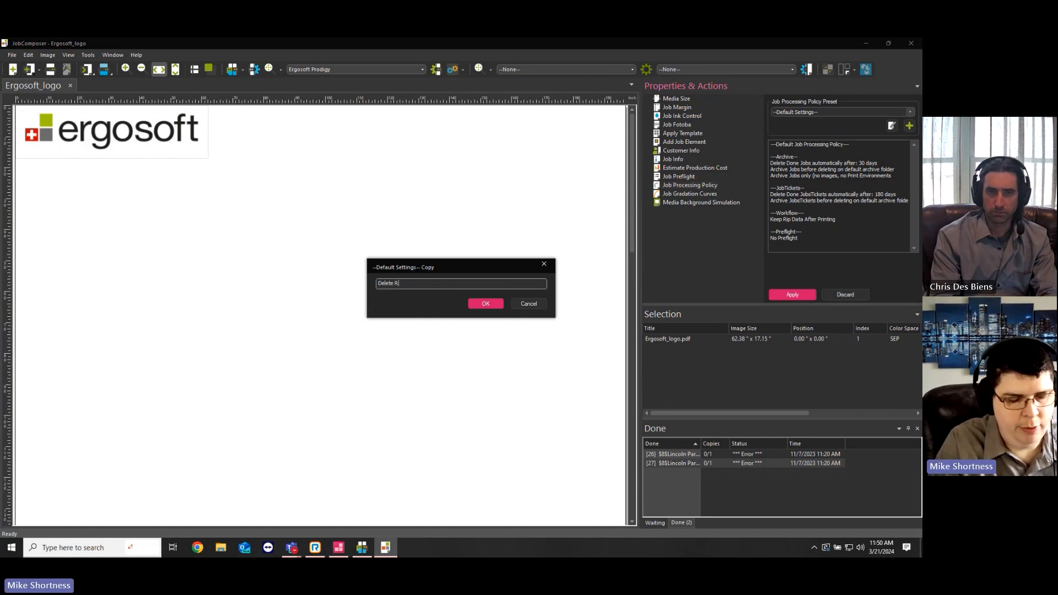
text(ip Data)
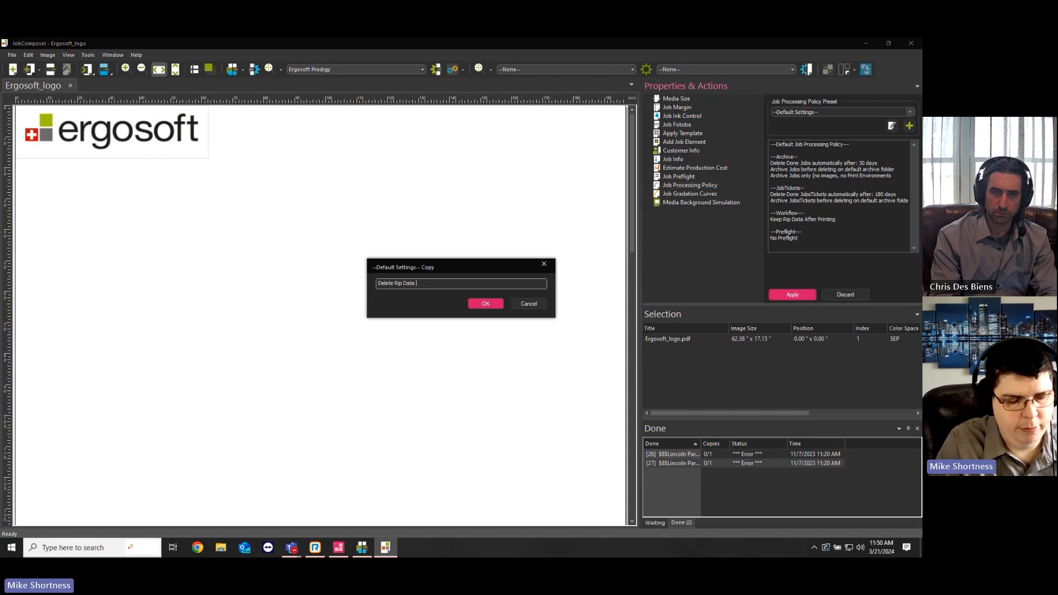
text( 20copies Preflight)
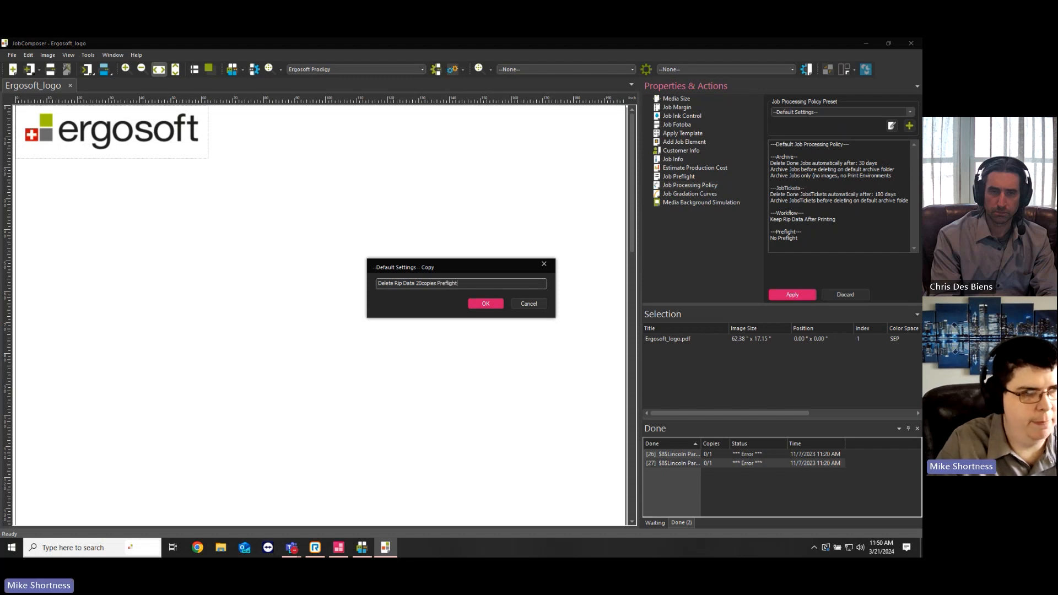
click(487, 304)
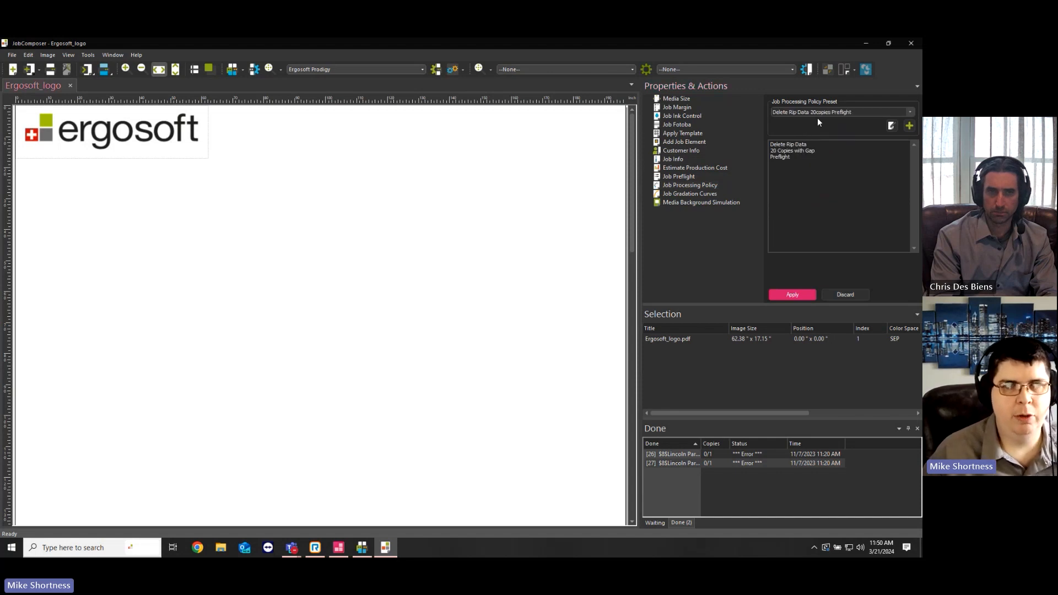
Check the new preset's description and apply the "Delete Rip Data 20copies Preflight" policy to the Ergosoft_logo job.
drag(803, 167, 744, 139)
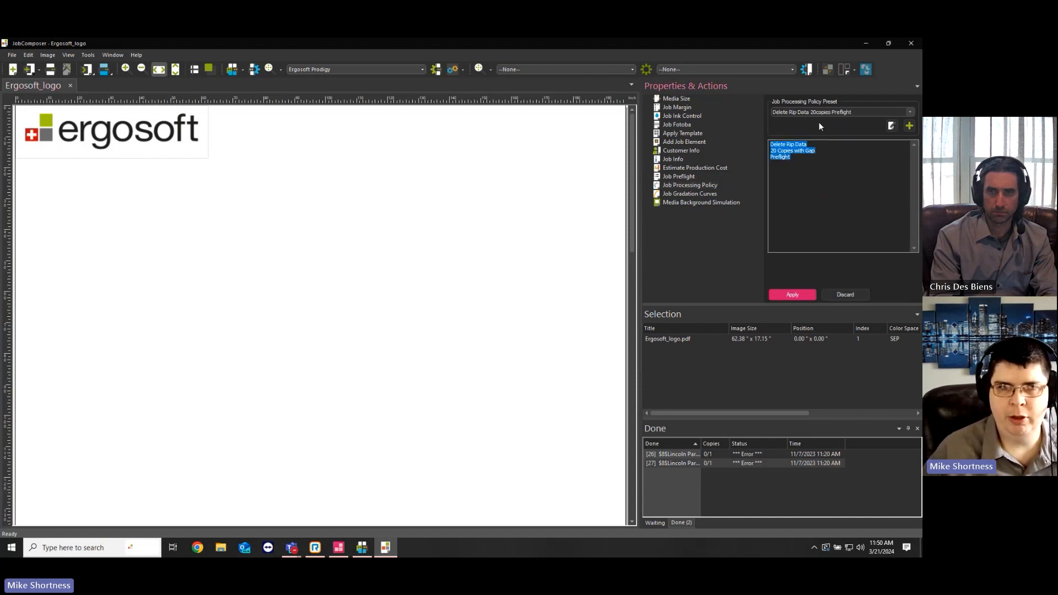
scroll(818, 114, down, 1)
scroll(819, 115, up, 1)
scroll(818, 114, down, 1)
scroll(818, 115, up, 1)
drag(798, 165, 770, 142)
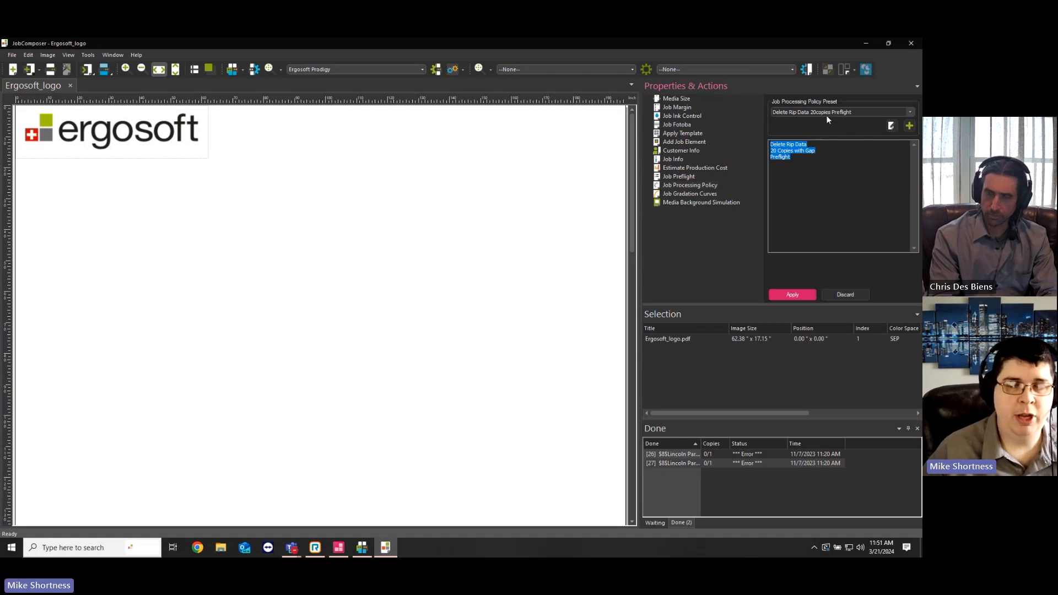
click(805, 298)
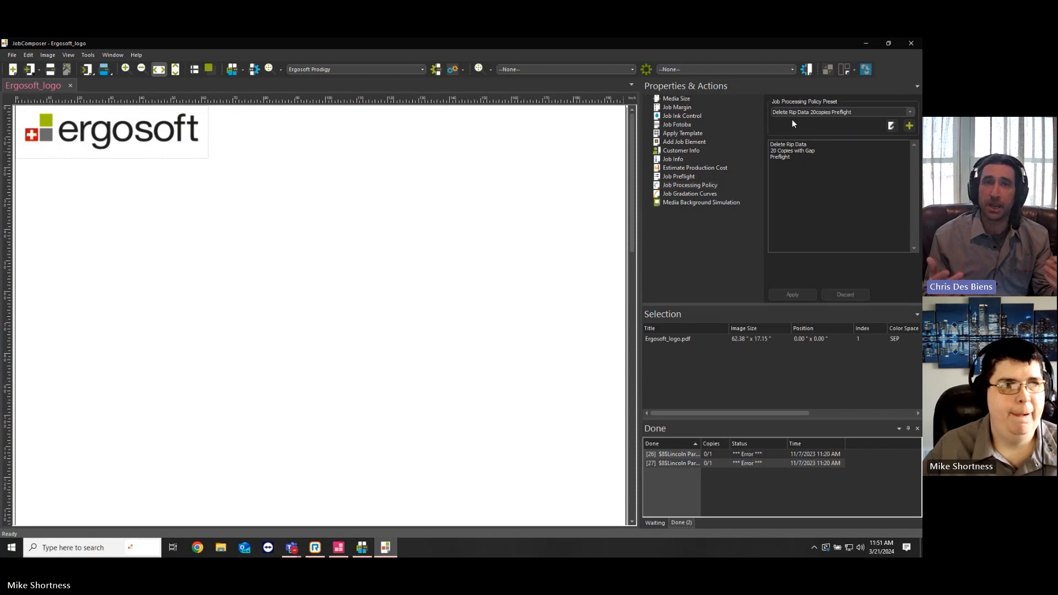
Switch the job's processing policy to the --Default Settings-- preset and apply it.
click(811, 112)
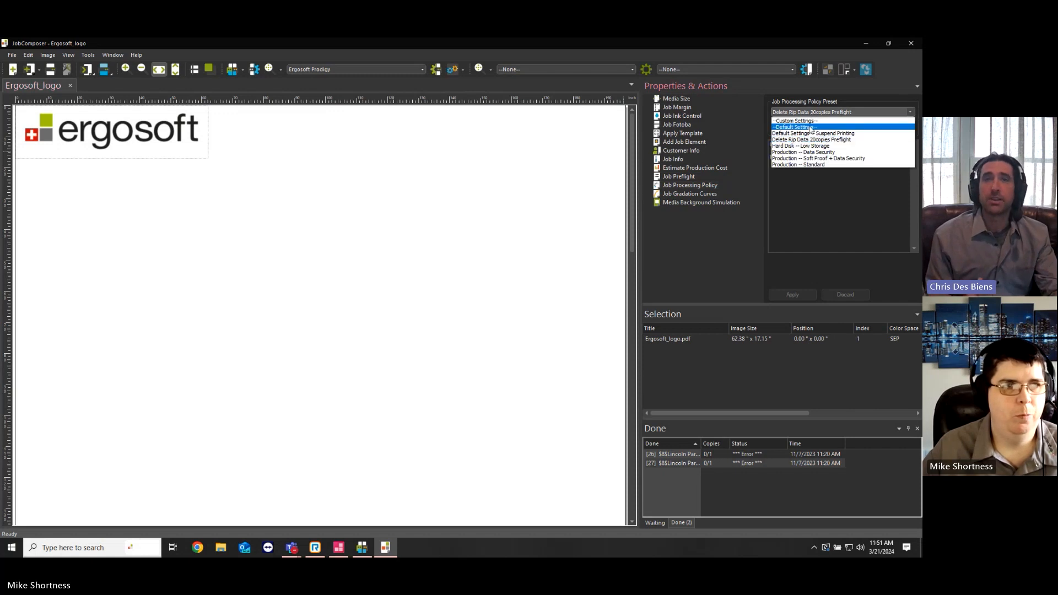
click(810, 127)
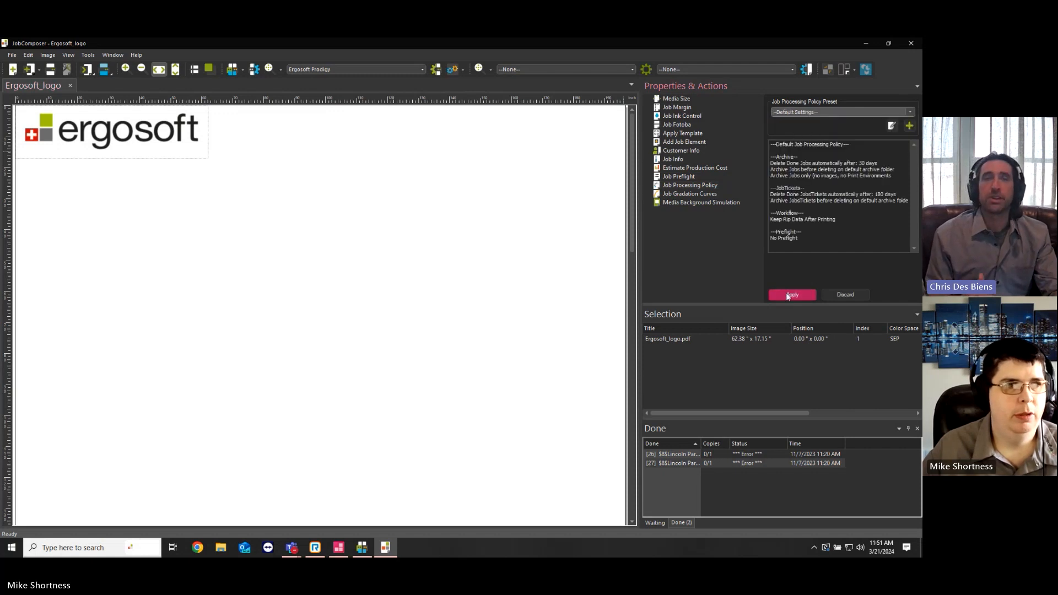
click(788, 295)
Select the "Delete Rip Data 20copies Preflight" preset as the job's processing policy.
click(807, 112)
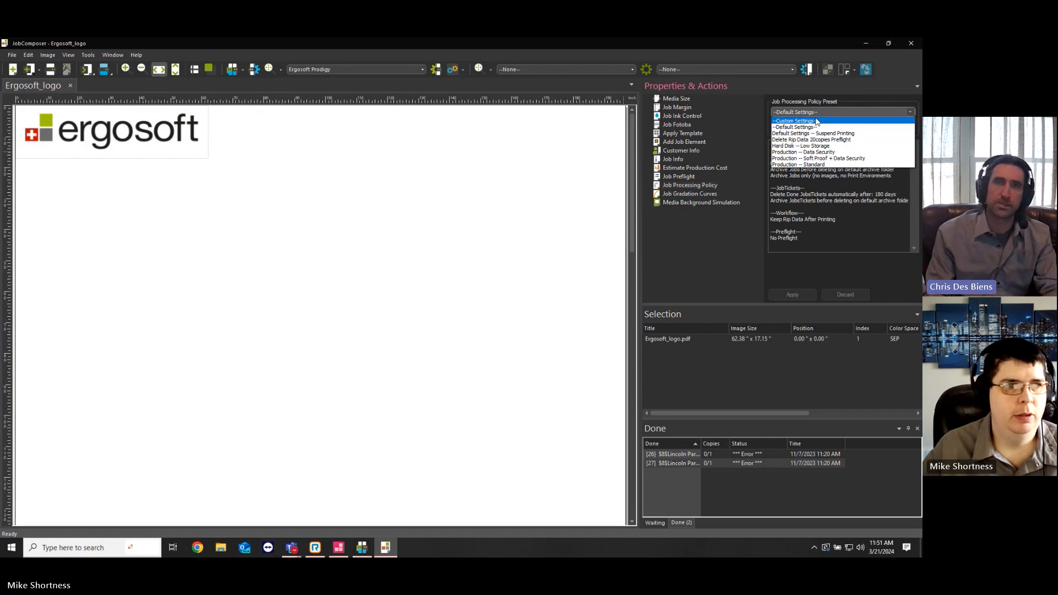
click(807, 139)
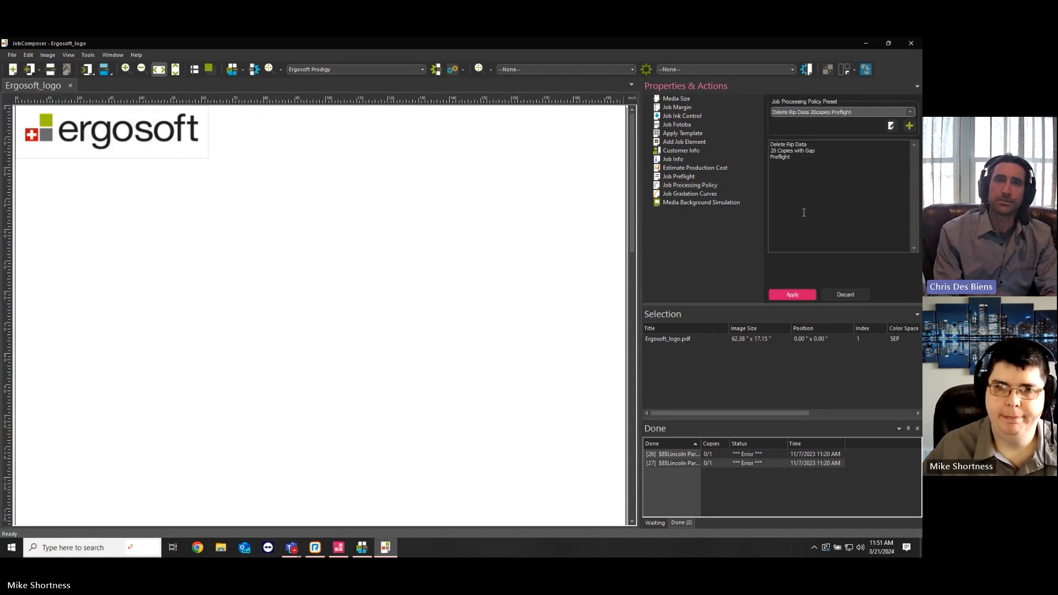